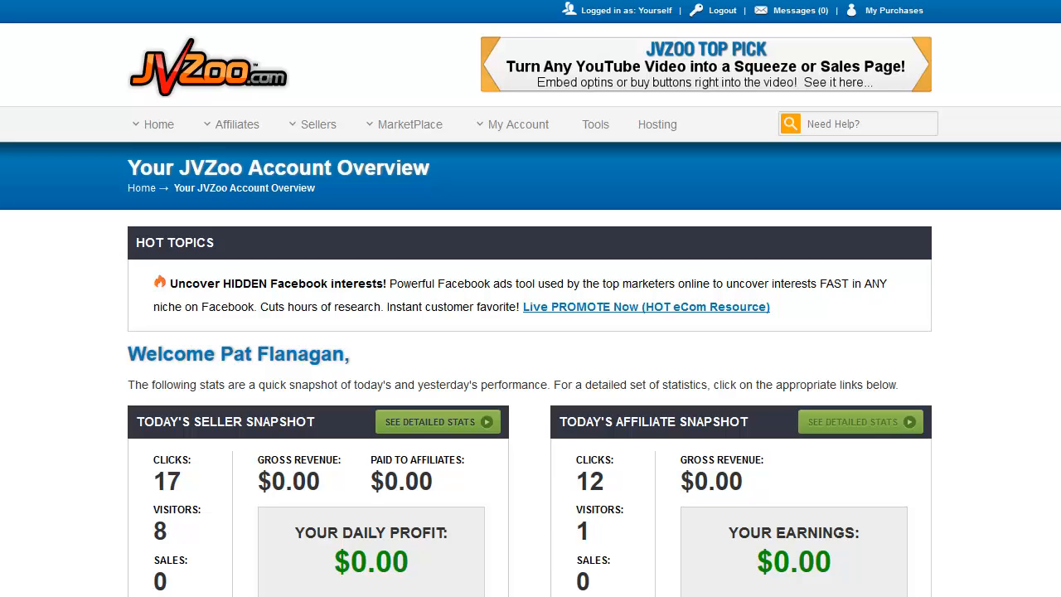
Open the seller's JV contracts list and start adding a new JV agreement
mouse_move(318, 124)
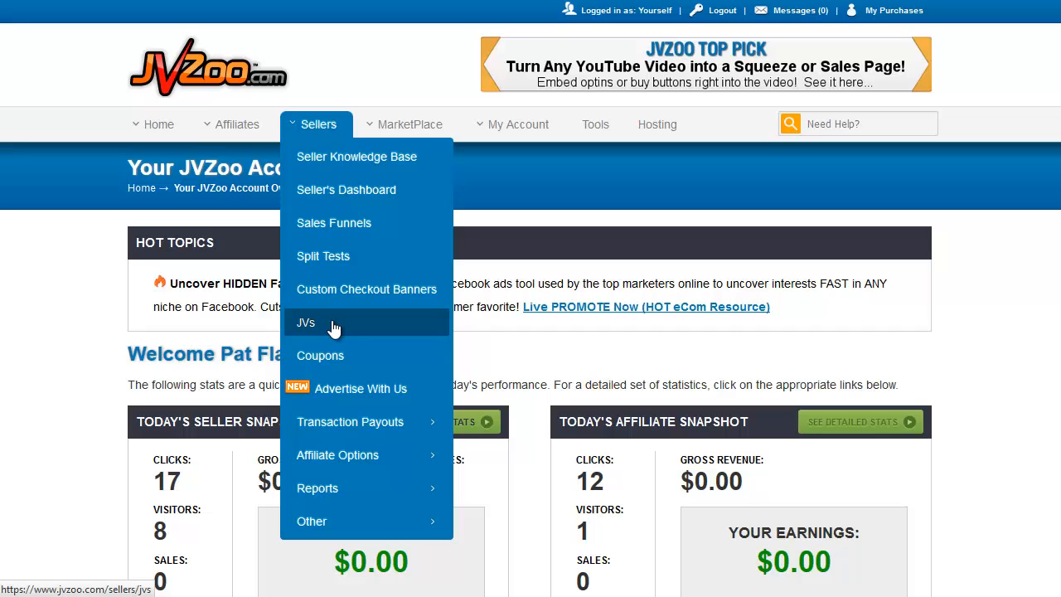
click(333, 329)
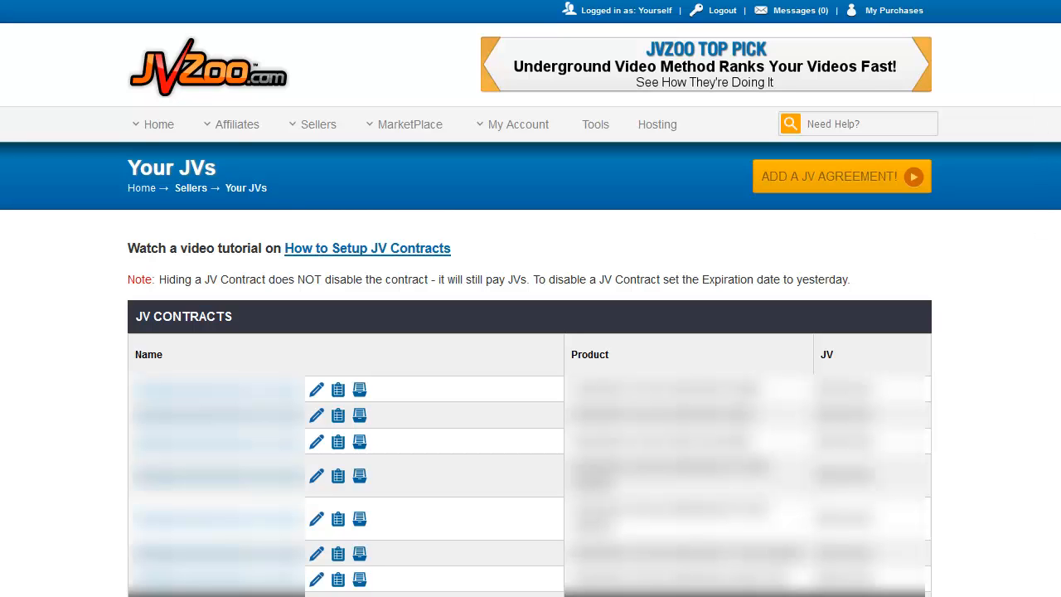
scroll(531, 332, down, 10)
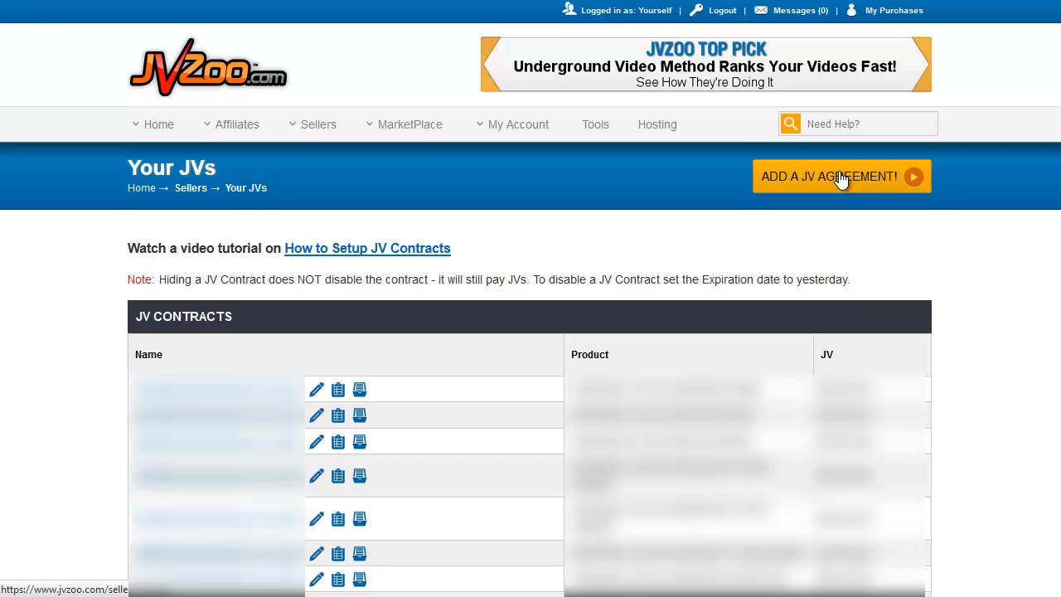
click(841, 177)
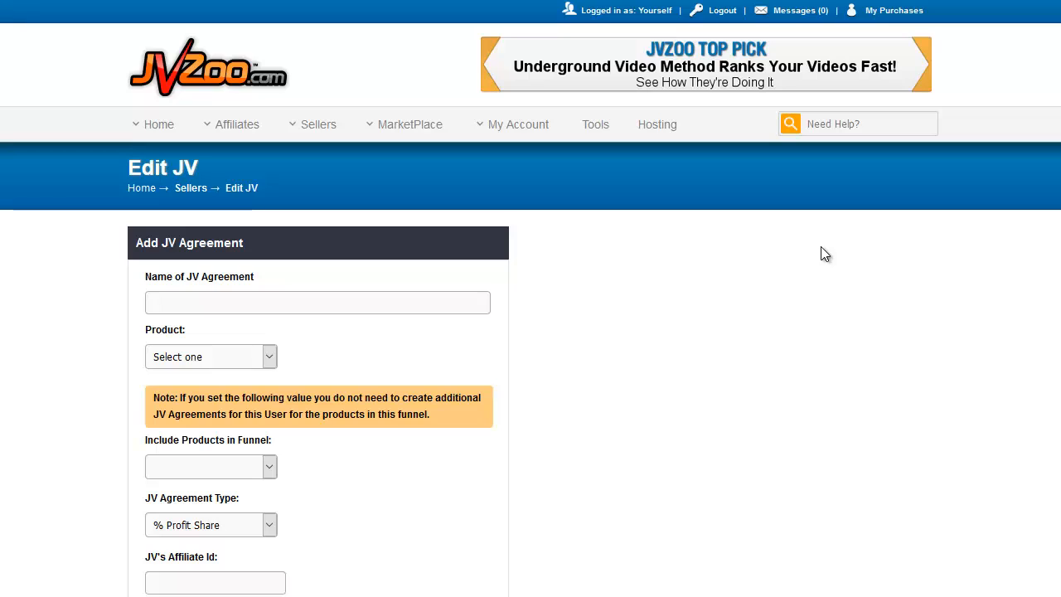
Name the new JV agreement "Test JV Agreement"
scroll(606, 325, down, 5)
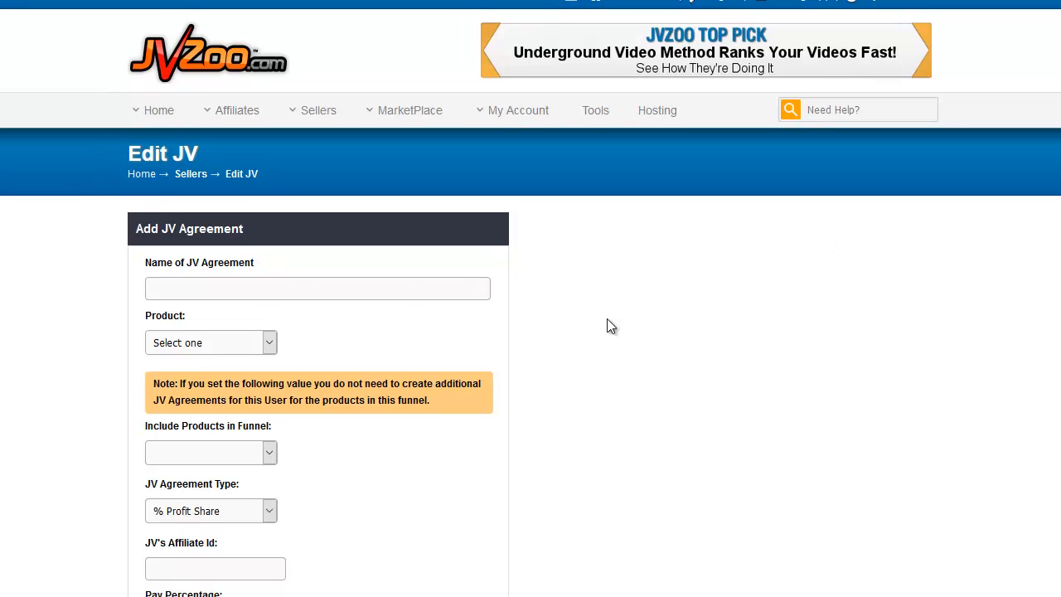
scroll(606, 326, up, 3)
scroll(607, 326, up, 2)
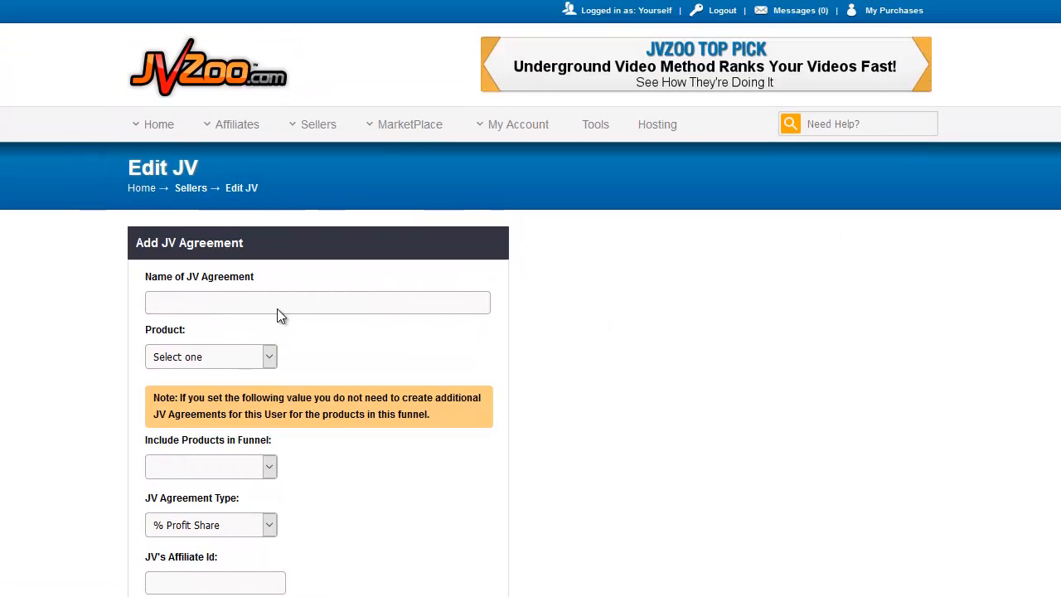
click(210, 300)
text(Test JV Agreement)
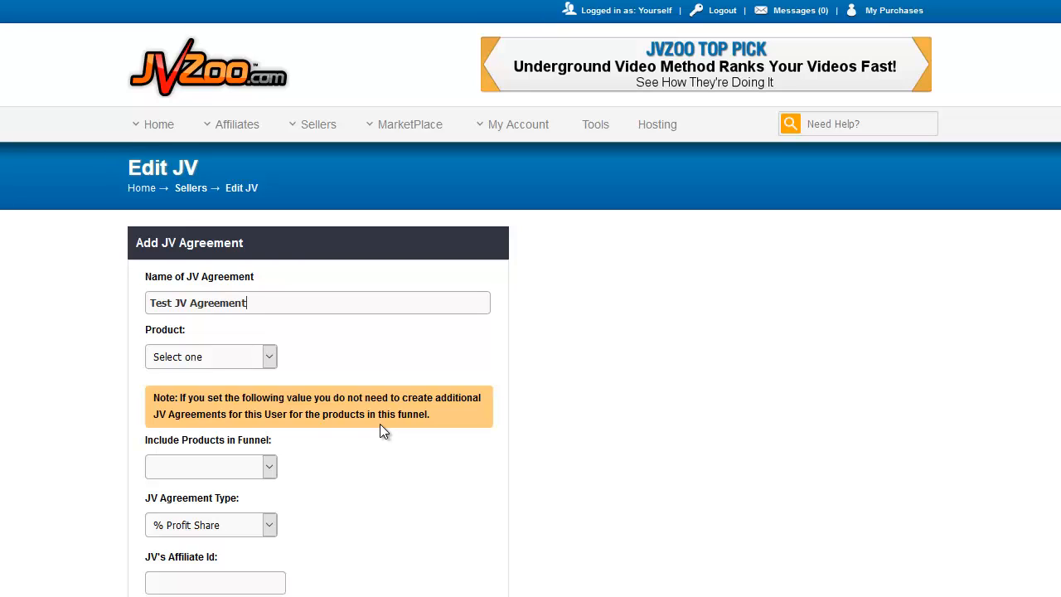
Examine the agreement's Product setting and the option to include products in the funnel
drag(204, 439, 271, 440)
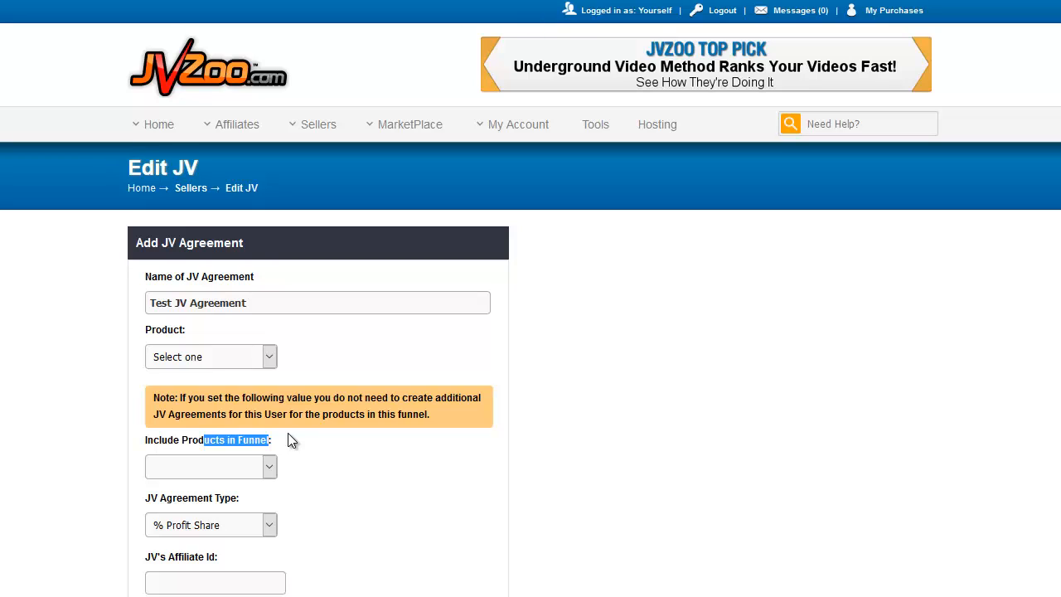
click(307, 444)
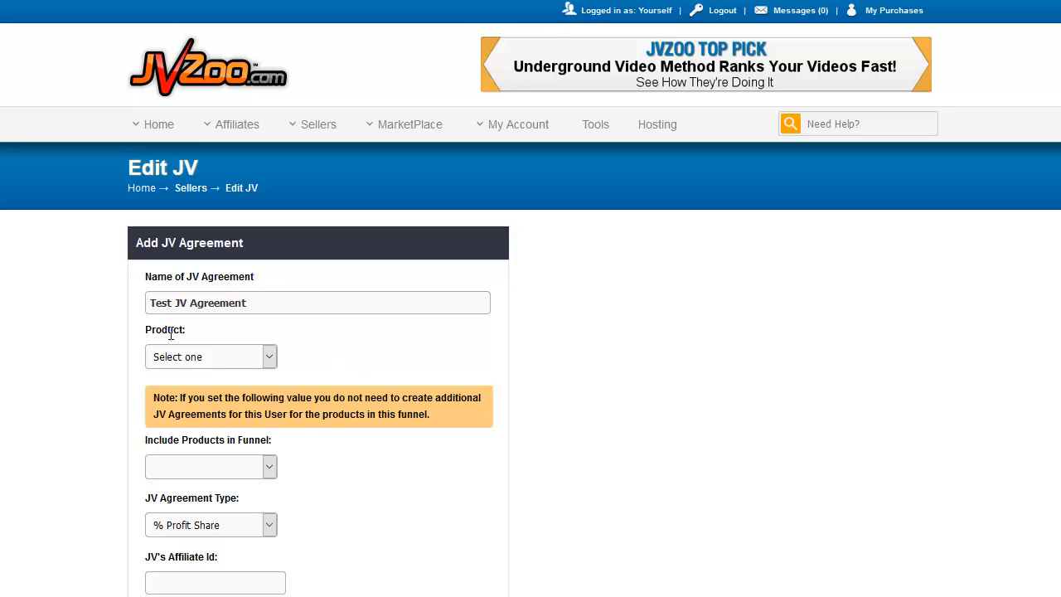
drag(156, 333, 177, 334)
click(302, 334)
drag(157, 334, 337, 345)
click(335, 344)
scroll(388, 492, down, 3)
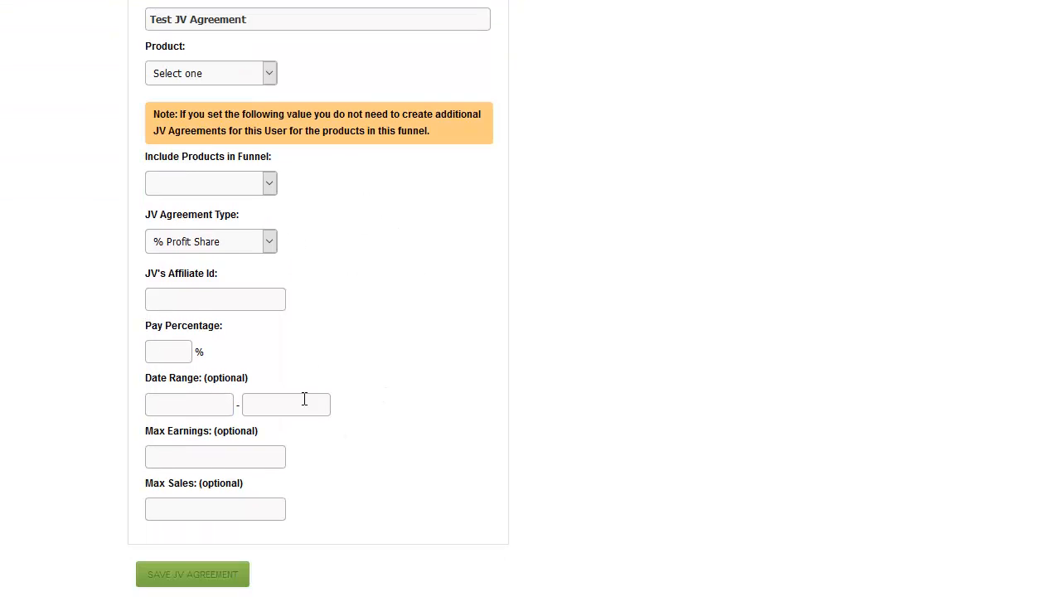
Review the available JV agreement types and the JV's Affiliate Id field, including the account options related to it
click(270, 242)
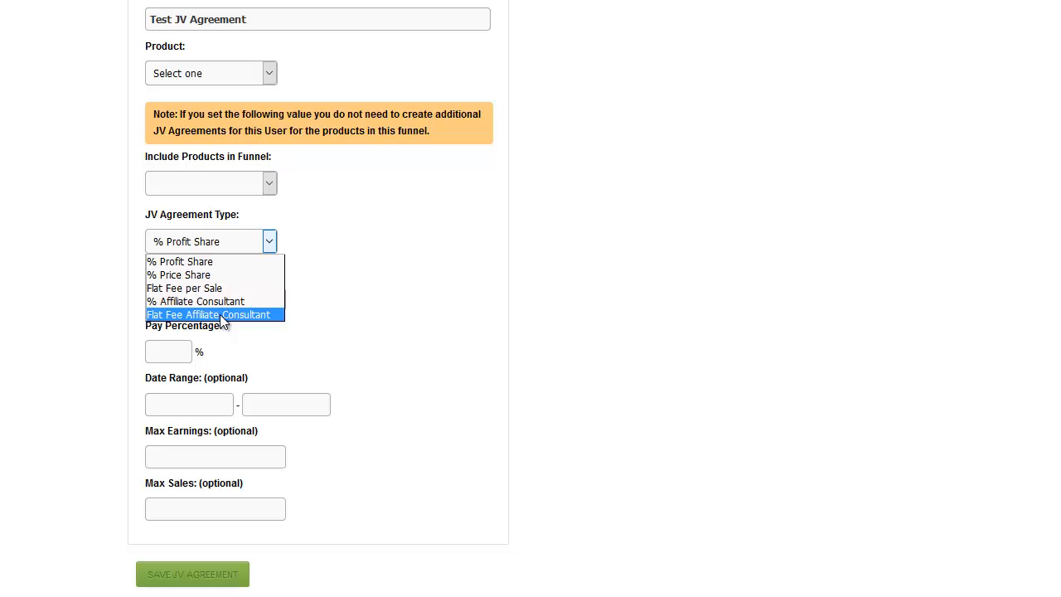
click(370, 322)
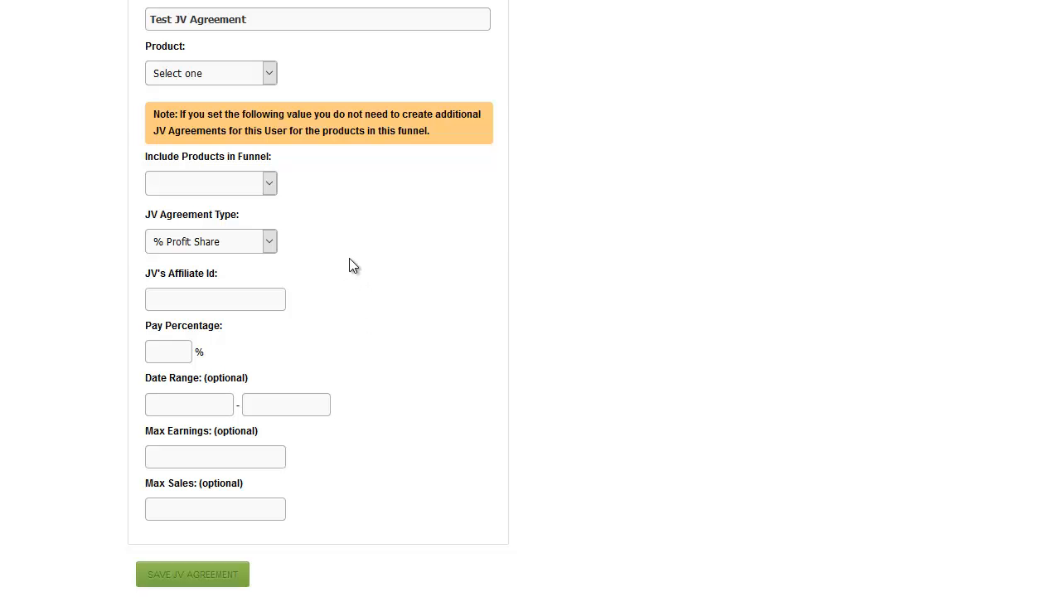
click(272, 241)
click(429, 224)
click(191, 306)
scroll(831, 340, up, 4)
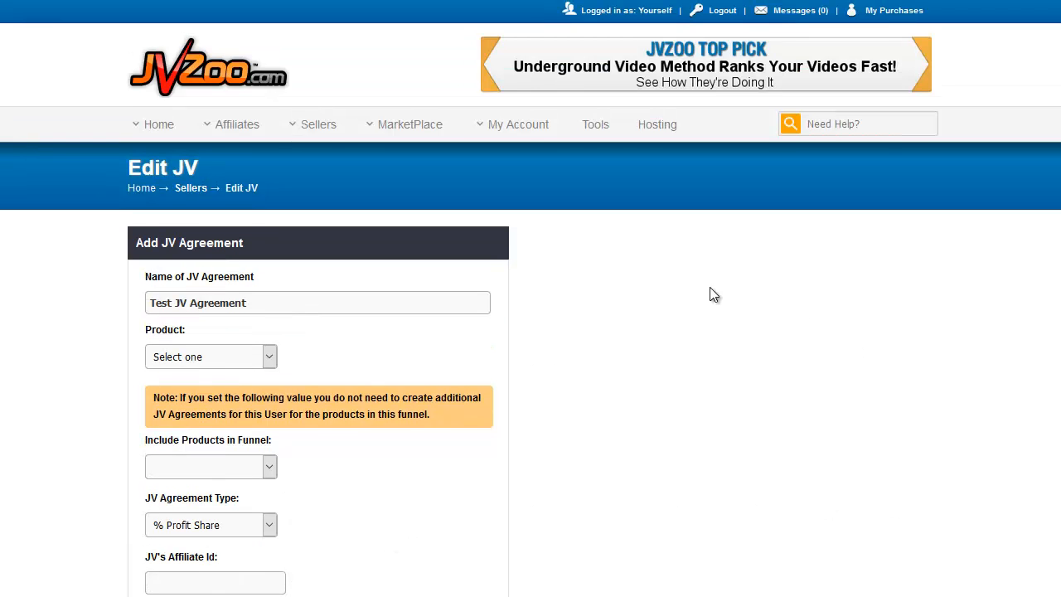
mouse_move(530, 138)
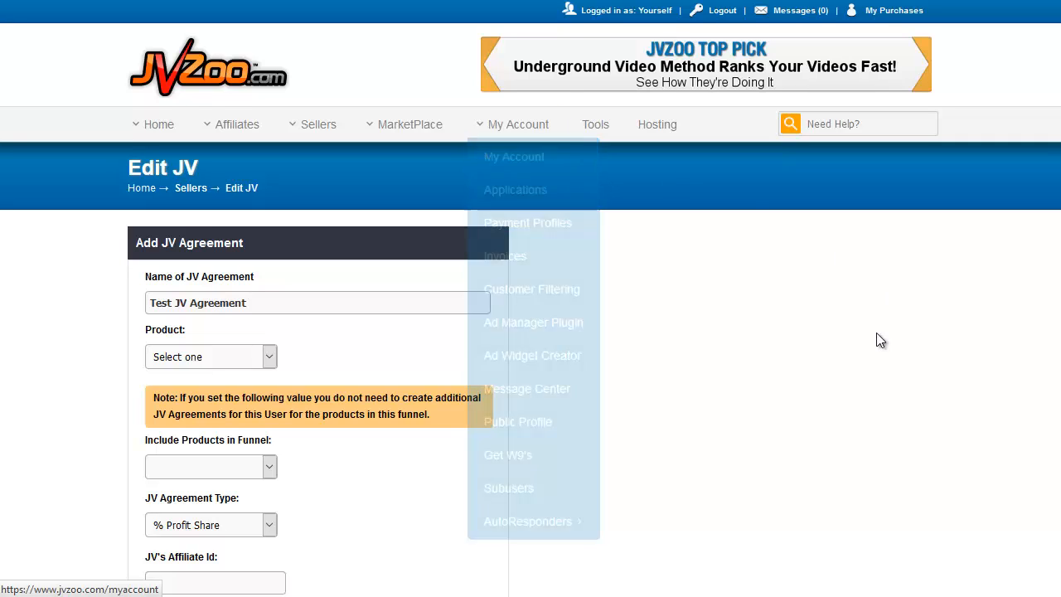
scroll(734, 355, down, 3)
click(159, 300)
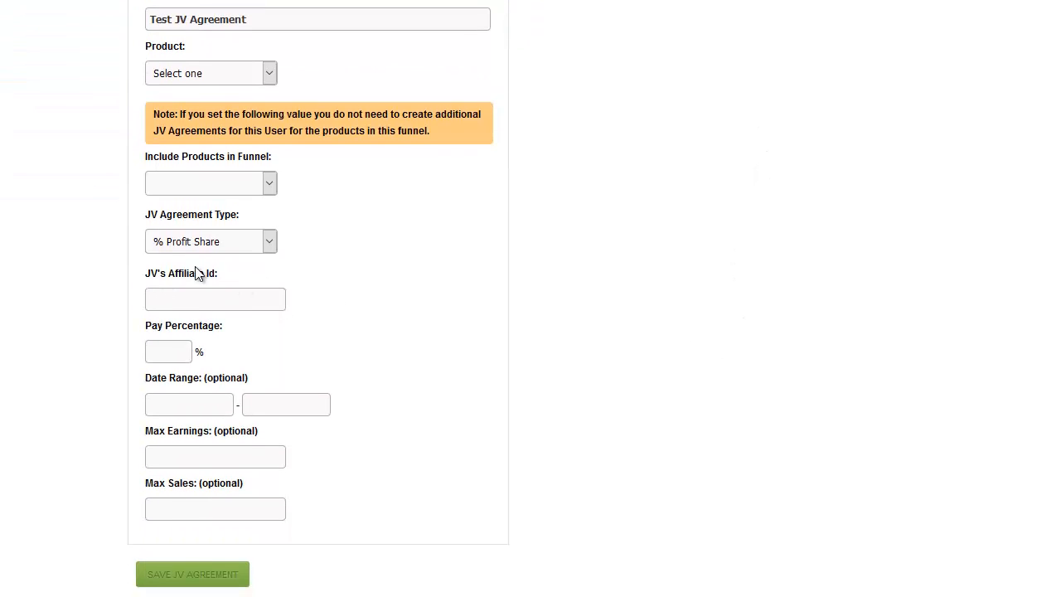
Check the Pay Percentage field for % Profit Share and set the JV agreement type to Flat Fee per Sale
click(169, 348)
click(249, 240)
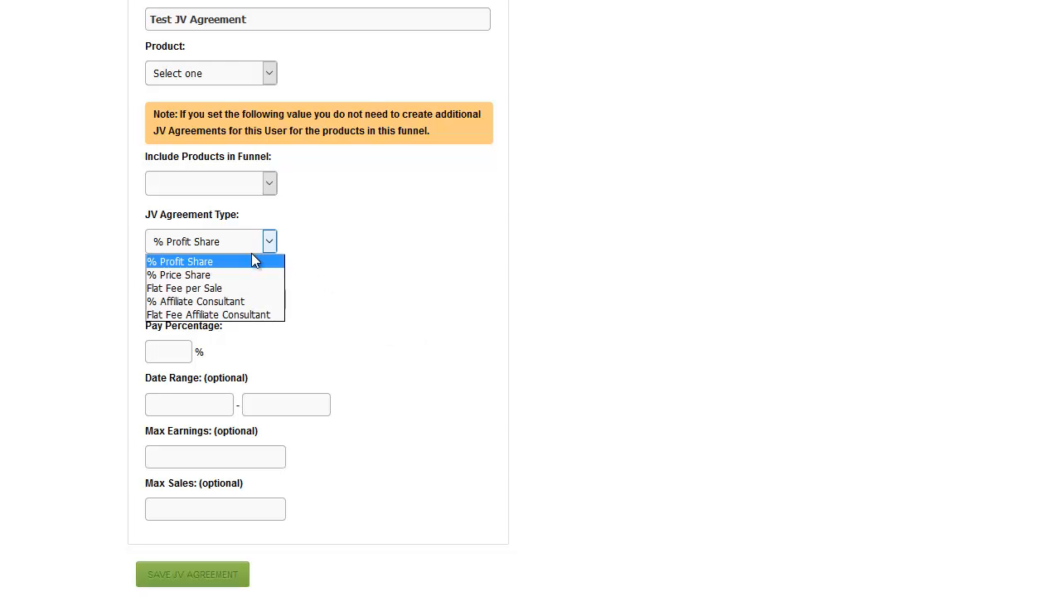
click(382, 214)
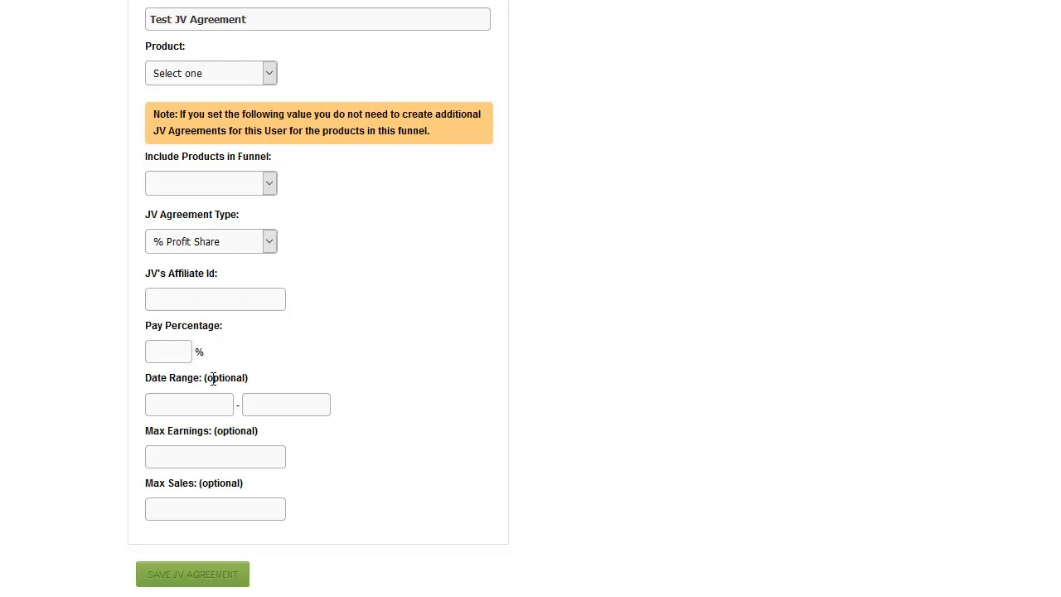
click(155, 348)
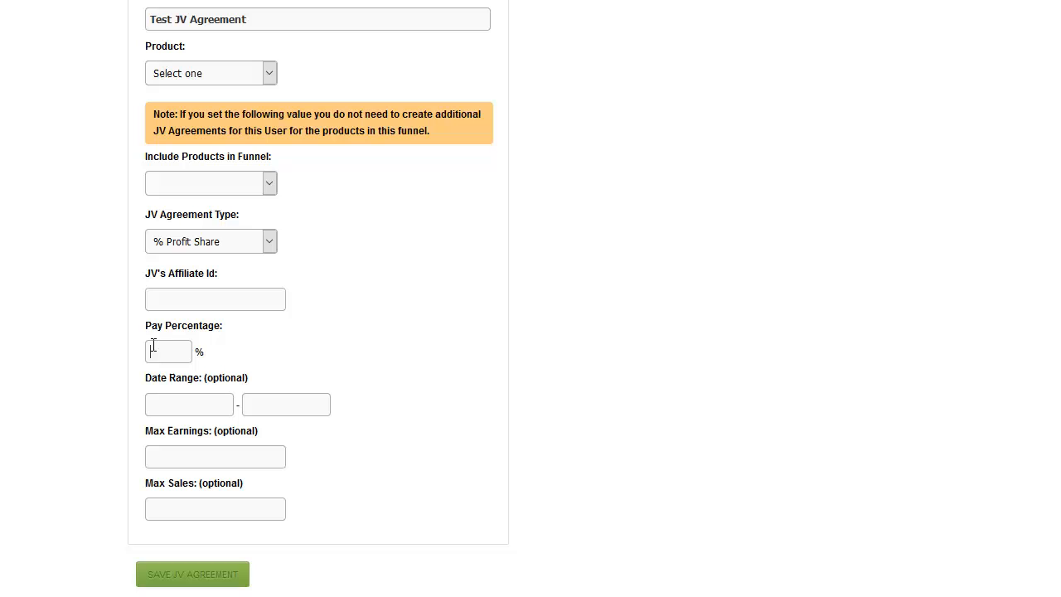
click(269, 241)
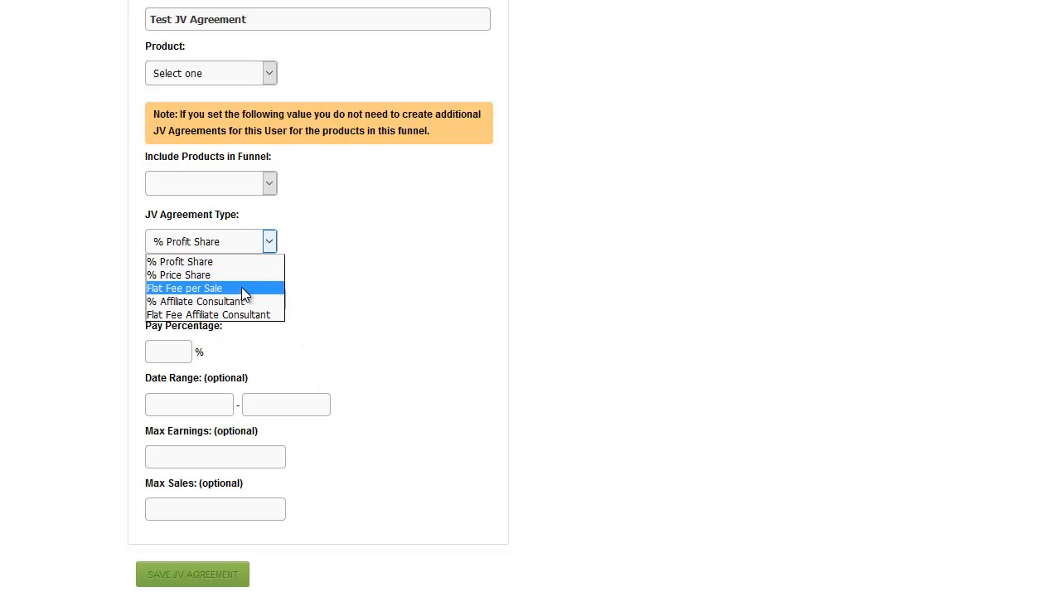
click(242, 287)
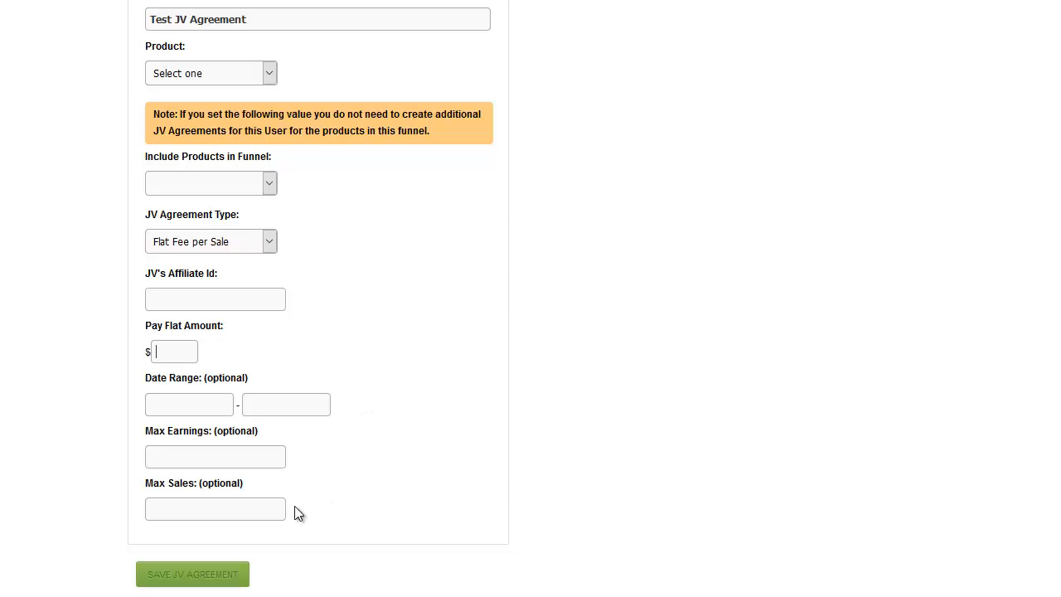
Examine the optional start and end dates of the date range and the Max Sales limit
click(182, 401)
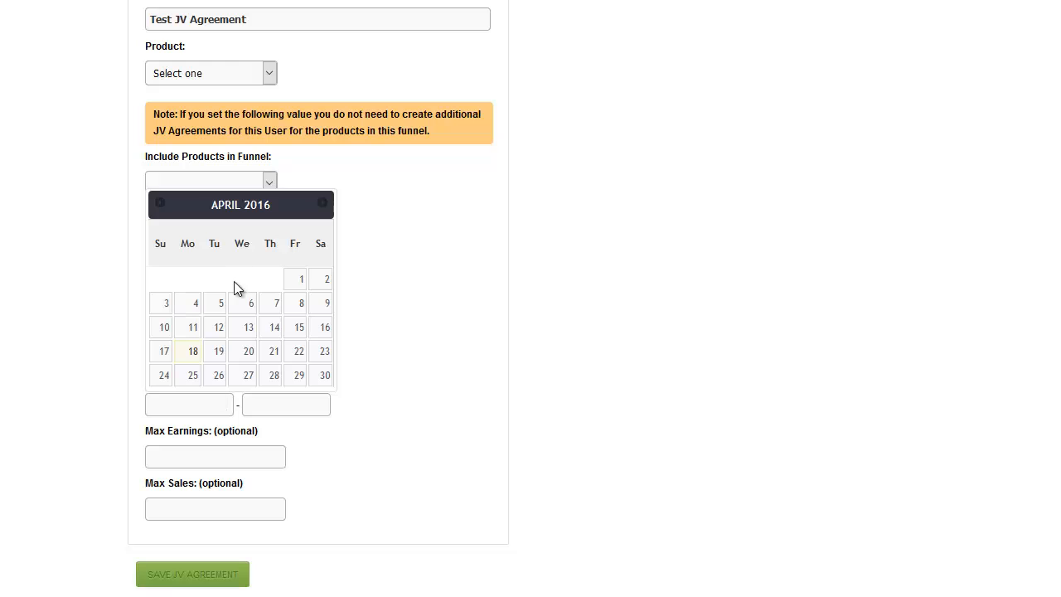
click(282, 404)
click(432, 412)
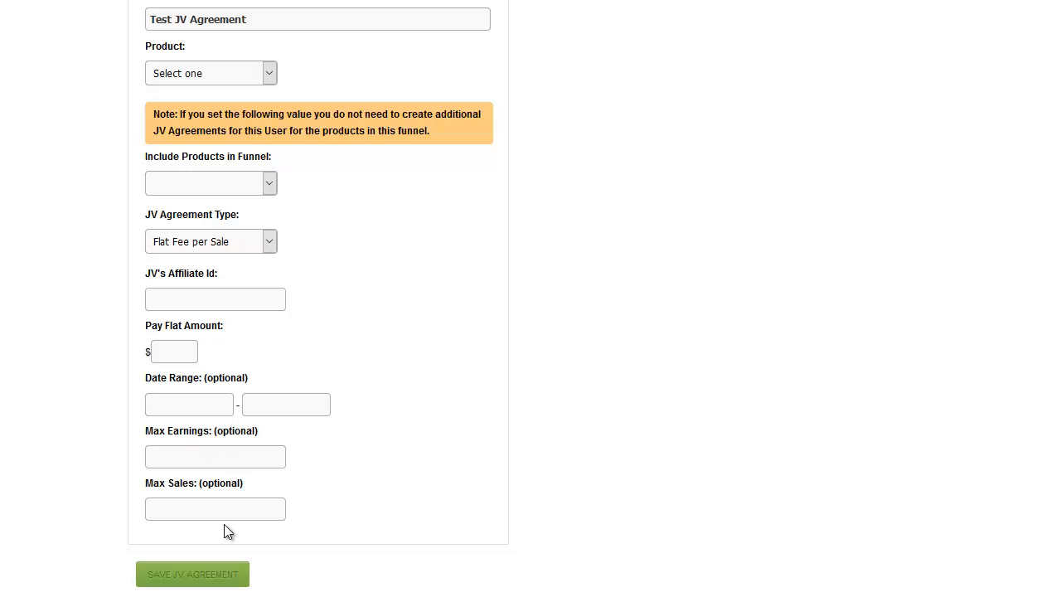
click(178, 506)
Leave the unsaved agreement form and return to the list of JV contracts
scroll(658, 394, up, 4)
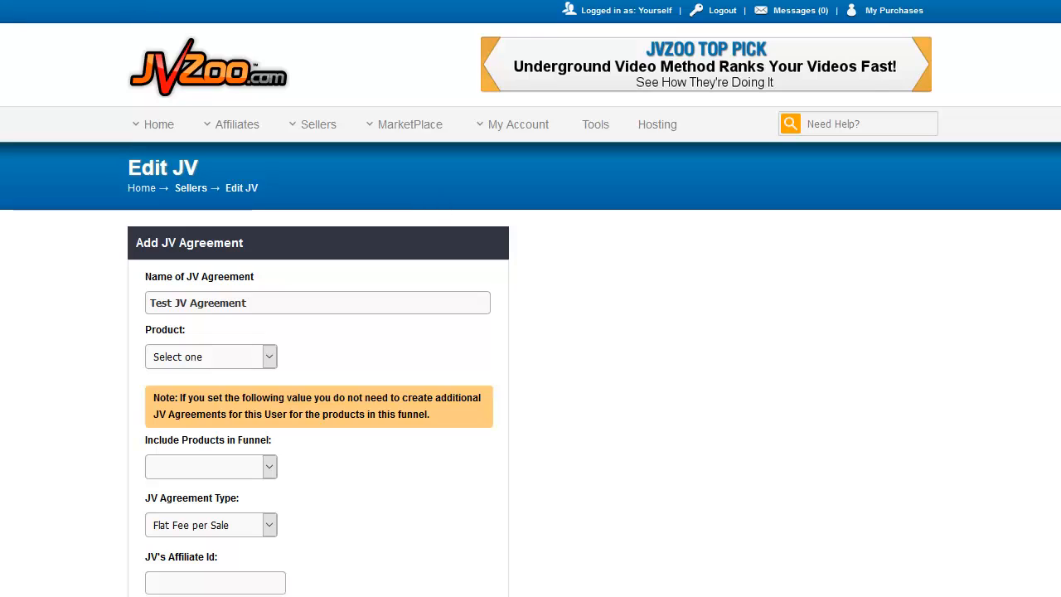
mouse_move(317, 126)
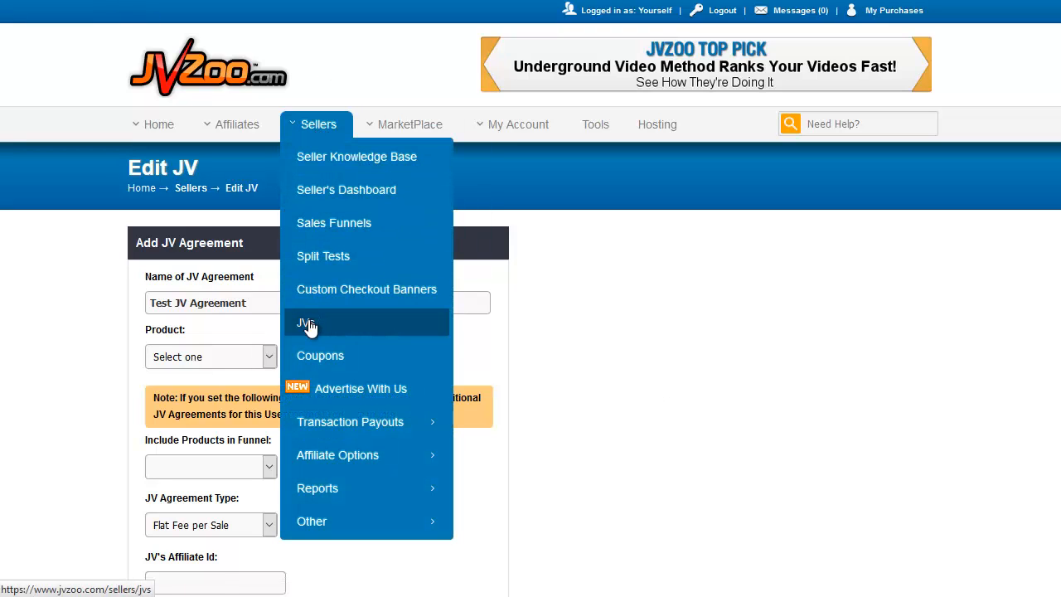
click(307, 323)
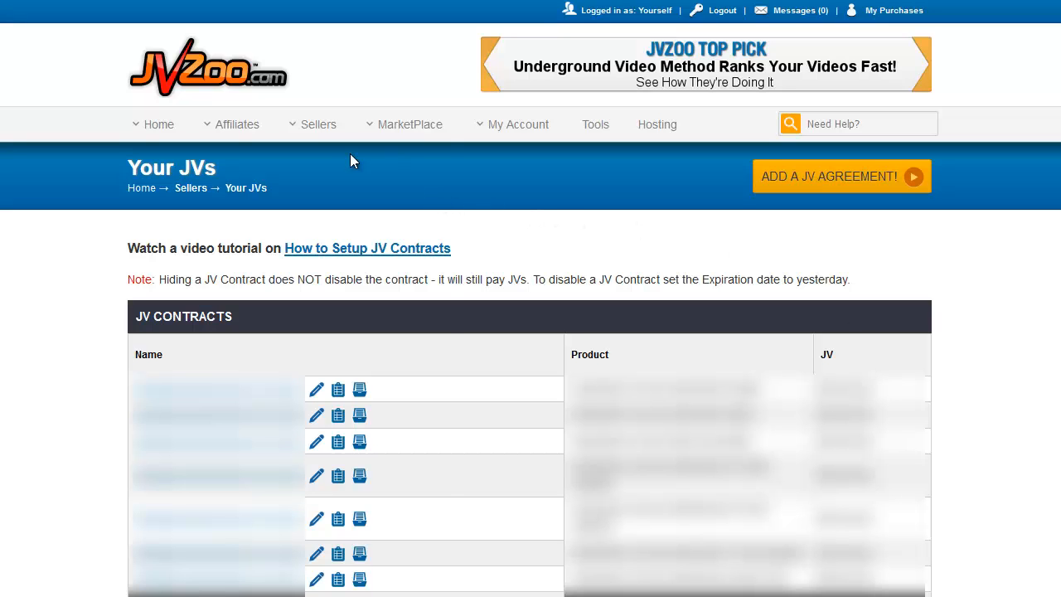
mouse_move(310, 133)
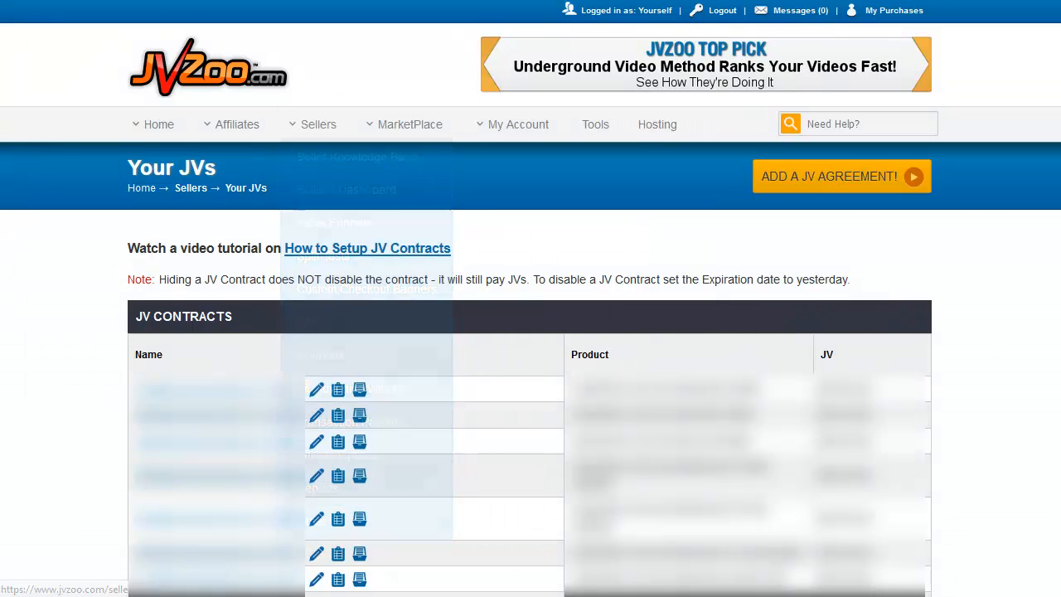